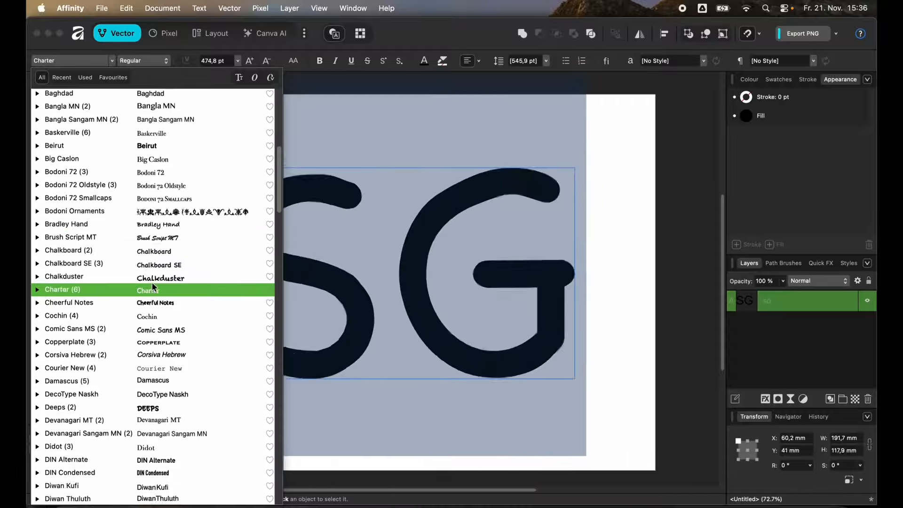
Set the SG text in the Didot font and convert it to curves.
left_click(155, 447)
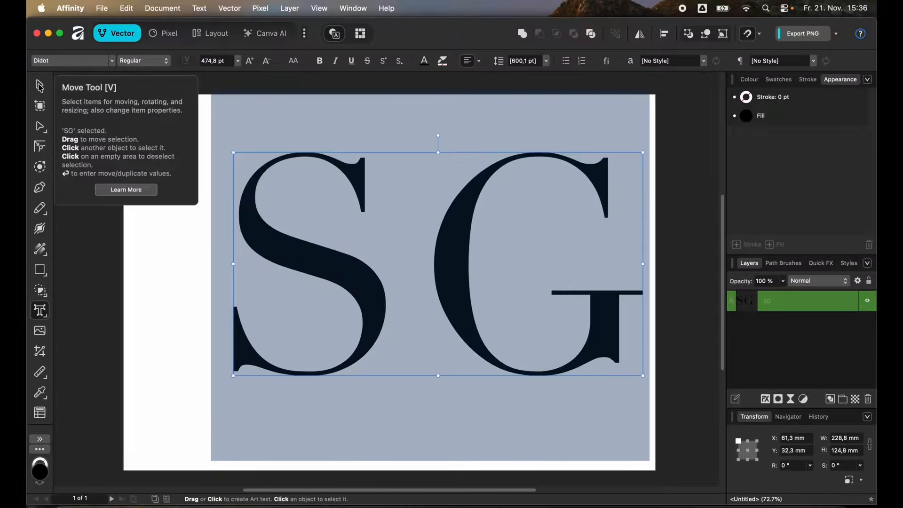
left_click(40, 86)
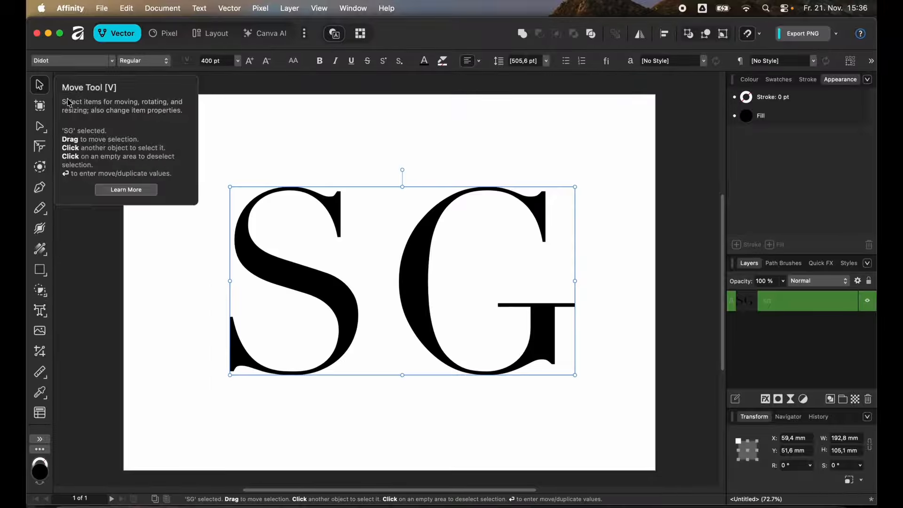
right_click(305, 287)
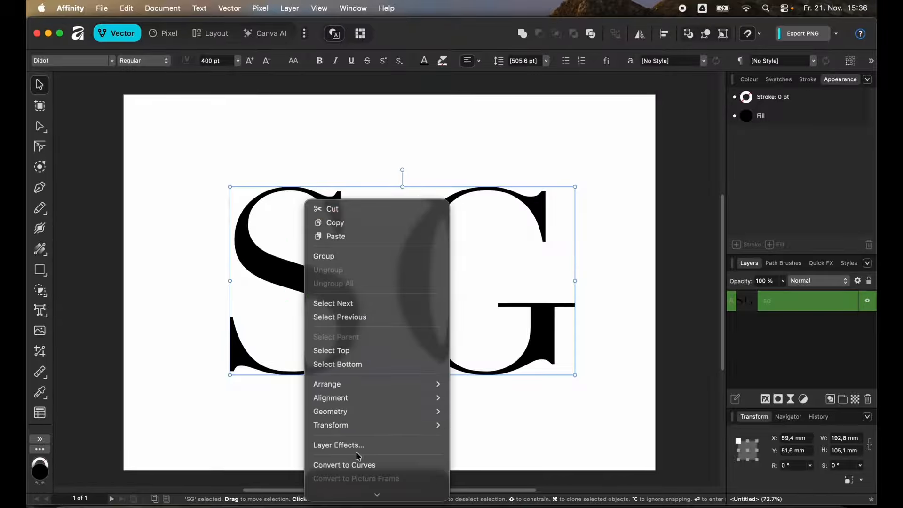
left_click(359, 469)
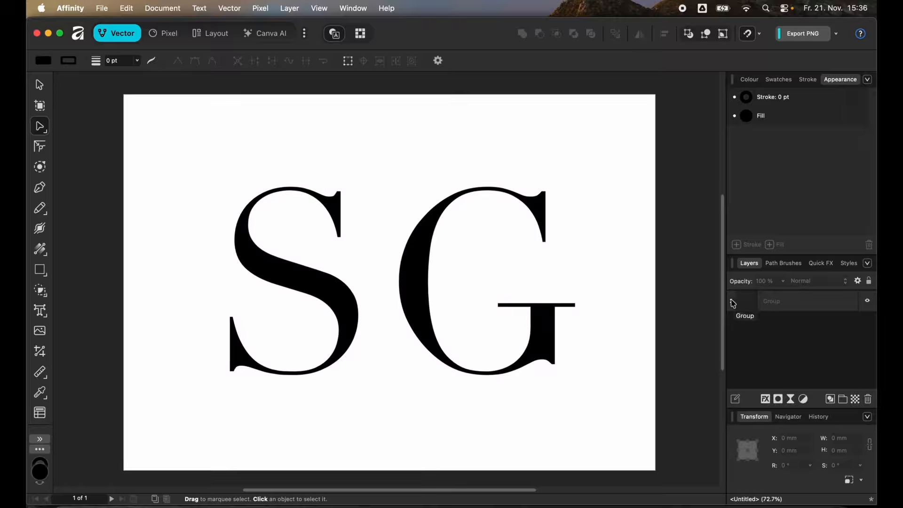
Ungroup the converted lettering so the S and the G are separate curves.
left_click(776, 301)
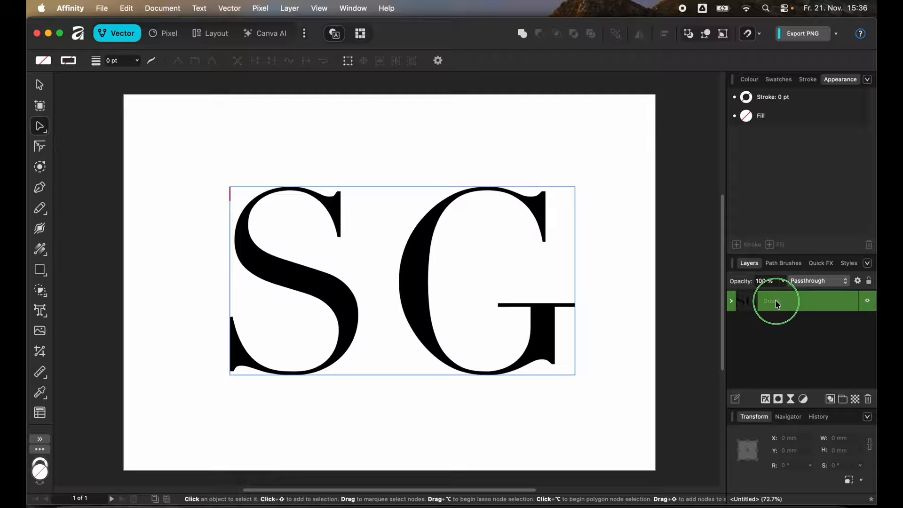
right_click(775, 301)
scroll(771, 346, "down", 3)
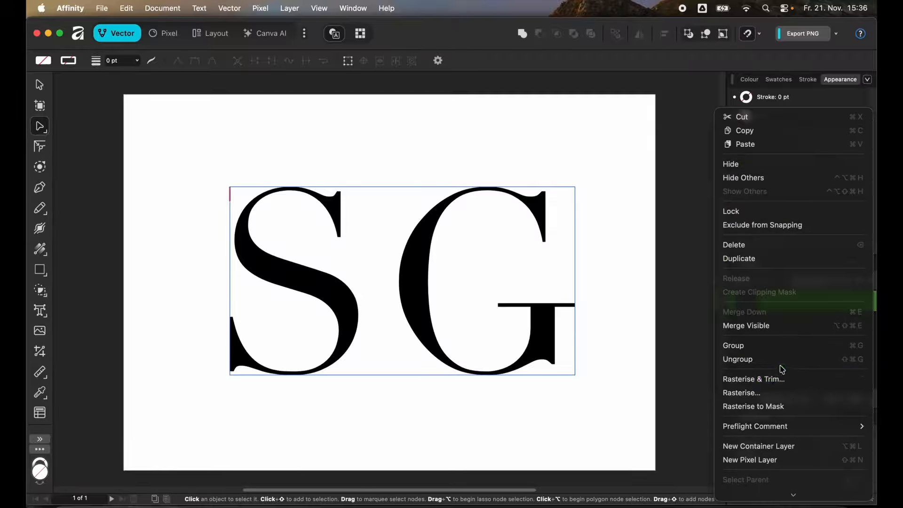
left_click(758, 358)
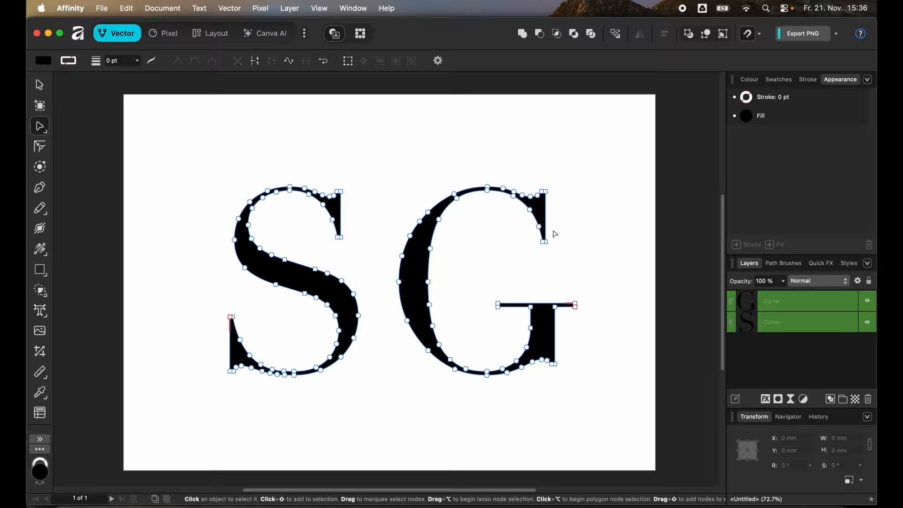
Move the S up and over the G so its lower bowl overlaps the G's upper-left curve.
left_click(581, 240)
key("v")
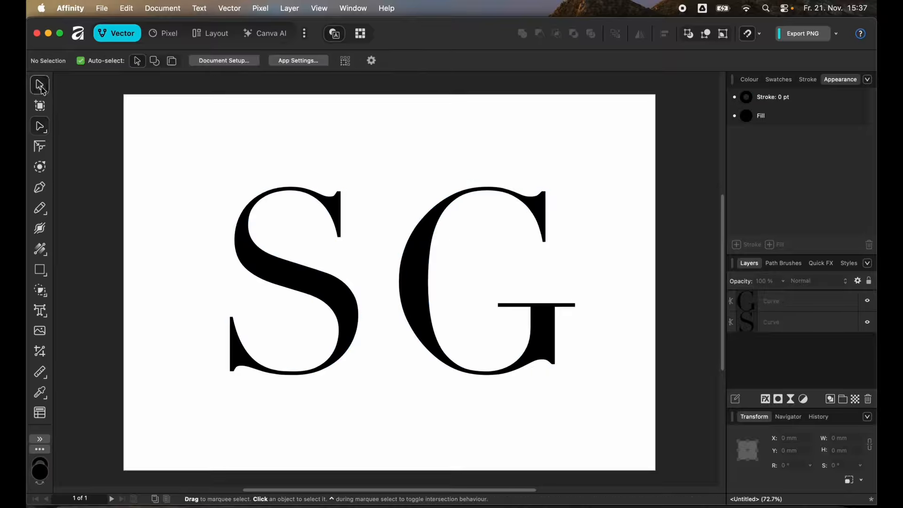
left_click_drag(287, 284, 429, 180)
Centre the two overlapping letters on the page horizontally and vertically as one group, and ungroup them.
key("super+a")
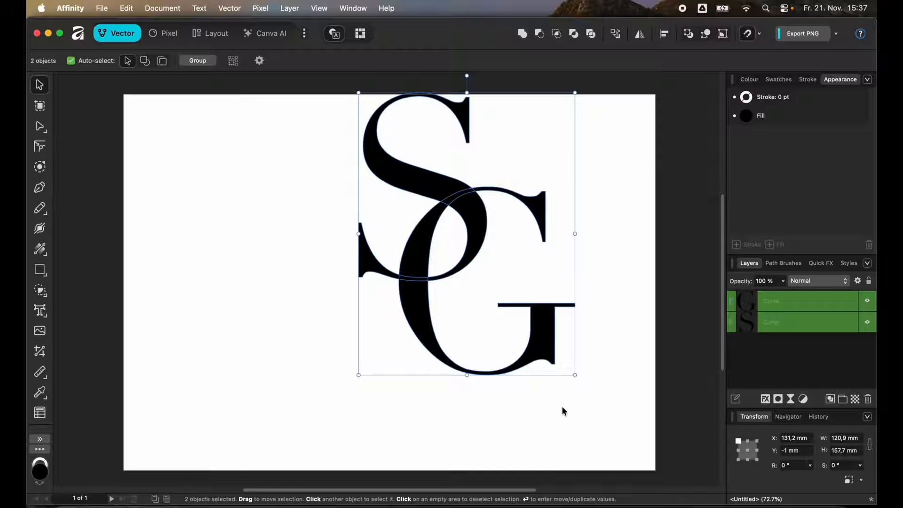
key("super+g")
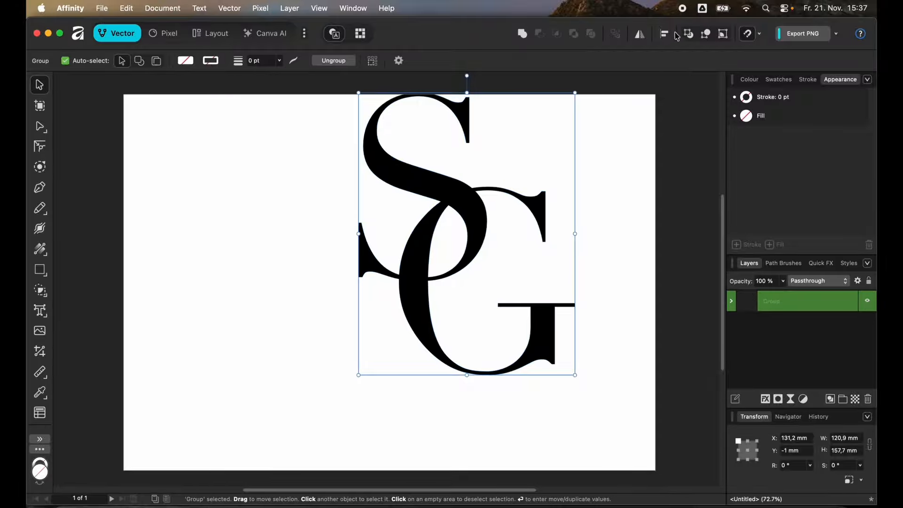
left_click(664, 33)
left_click(795, 71)
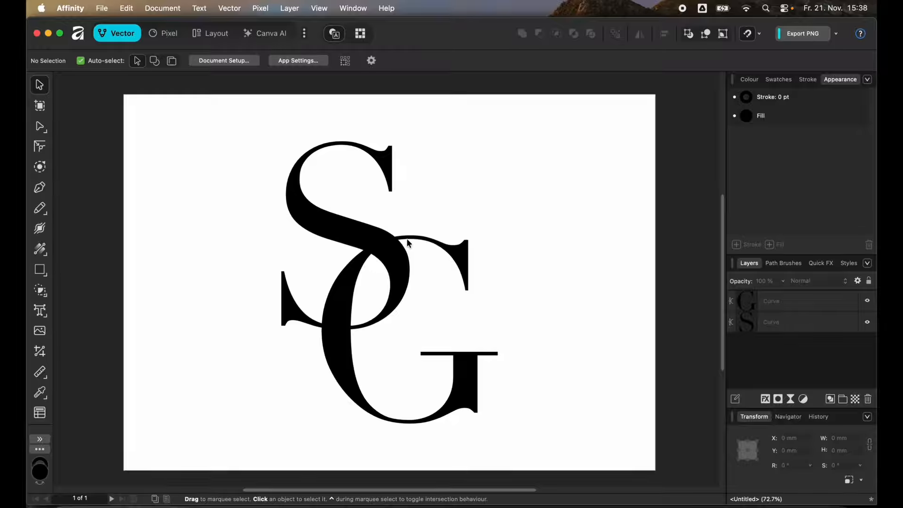
Change the fill colour of the G to bright red.
left_click(340, 347)
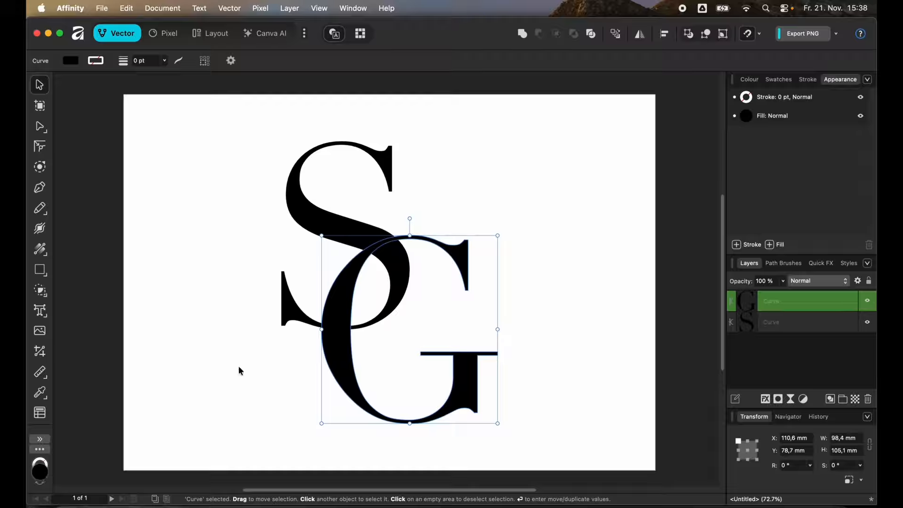
double_click(39, 470)
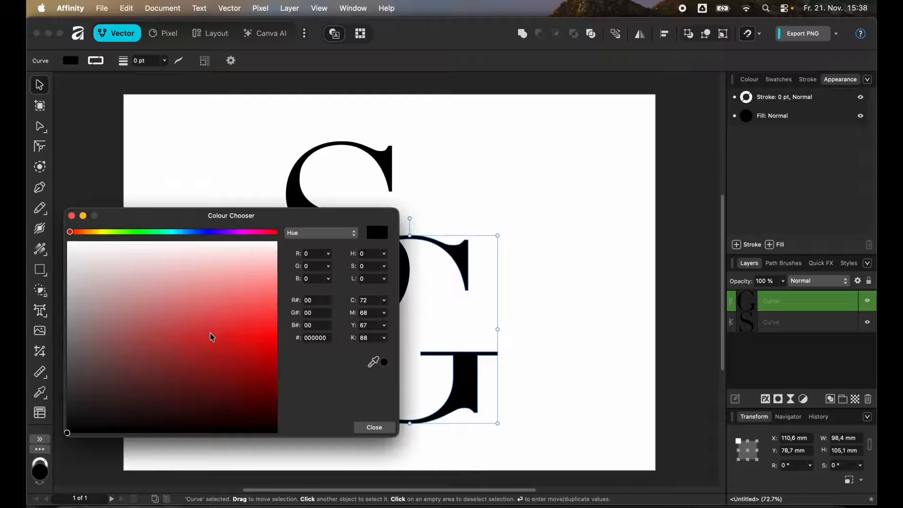
left_click_drag(212, 337, 278, 331)
left_click(374, 427)
left_click(516, 418)
Merge regions of both letters with the Shape Builder so the G passes over the S below and the S over the G above.
left_click_drag(540, 445, 211, 133)
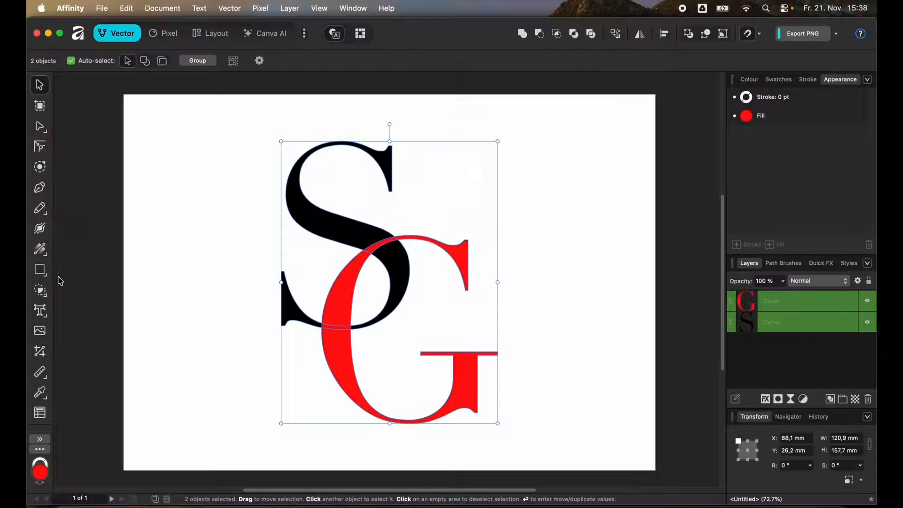
left_click(41, 291)
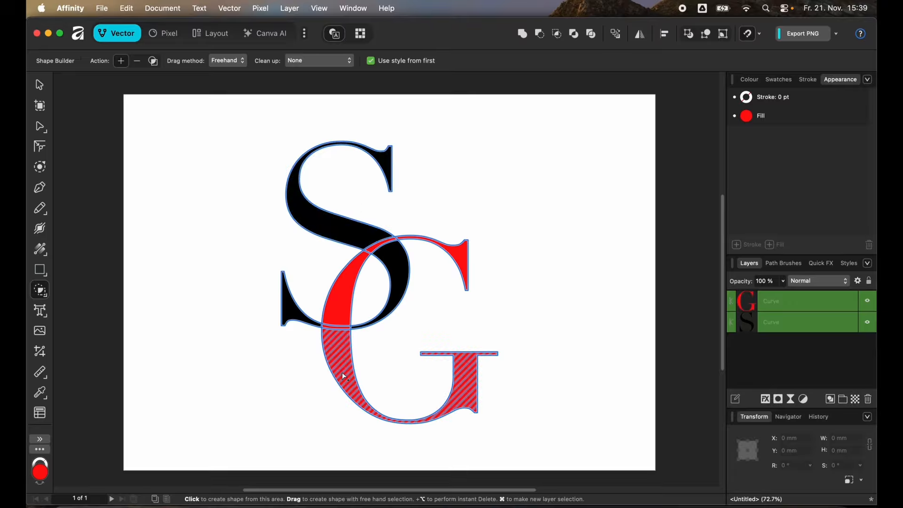
left_click_drag(345, 376, 343, 307)
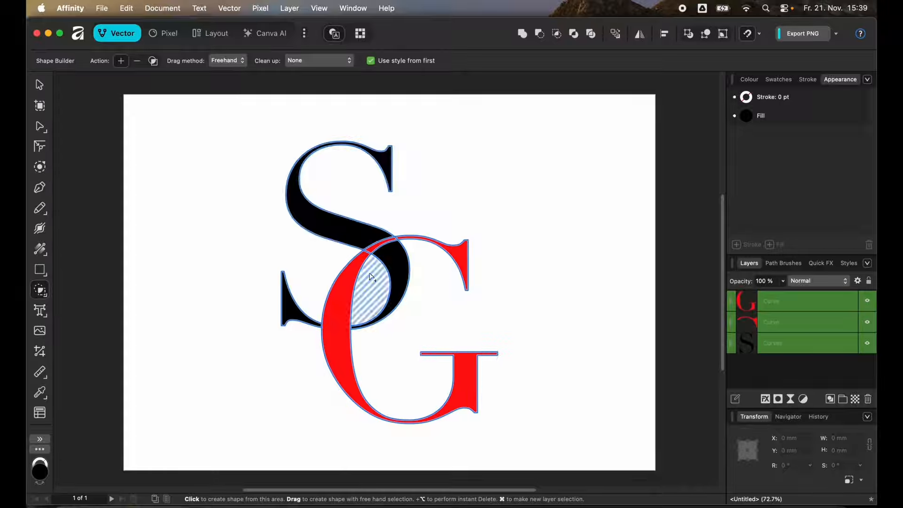
mouse_move(334, 220)
left_mouse_down()
mouse_move(393, 246)
mouse_move(399, 263)
left_mouse_up()
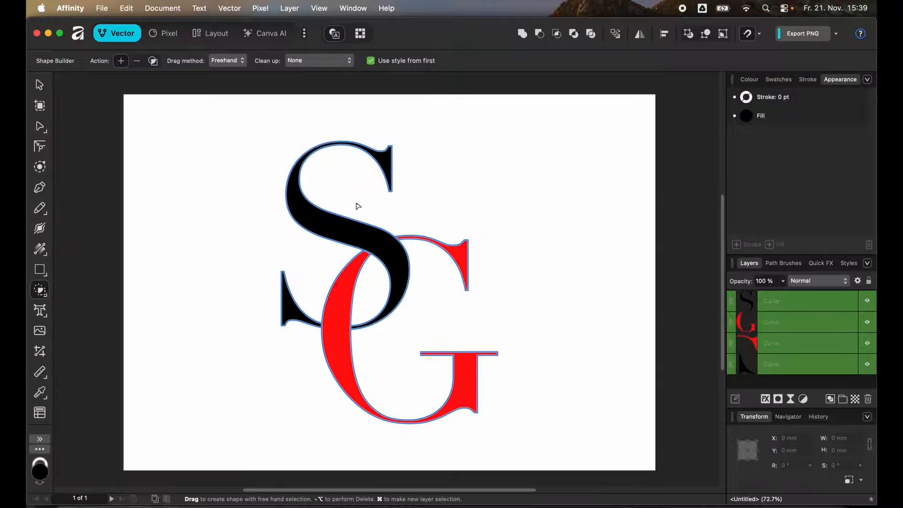
mouse_move(356, 201)
left_mouse_down()
mouse_move(261, 312)
mouse_move(263, 339)
mouse_move(288, 315)
left_mouse_up()
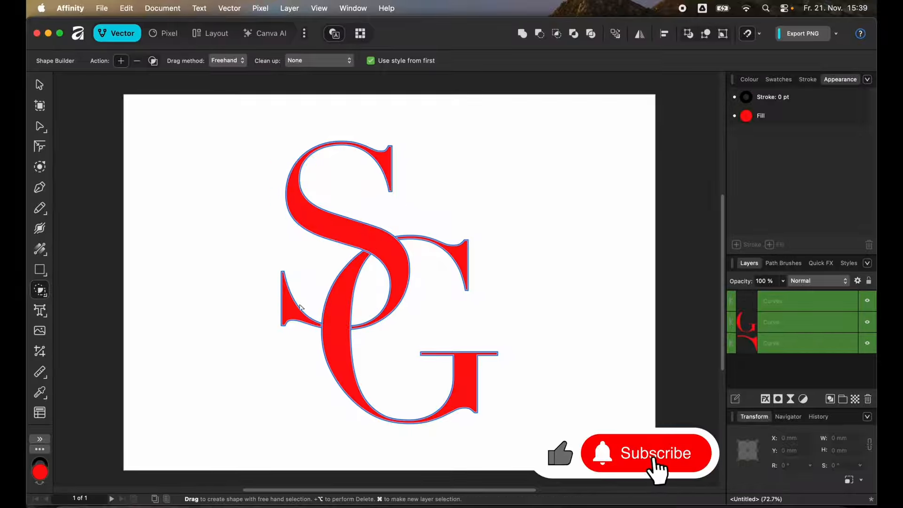
mouse_move(324, 390)
left_mouse_down()
mouse_move(408, 355)
mouse_move(497, 226)
mouse_move(478, 242)
left_mouse_up()
key("super+z")
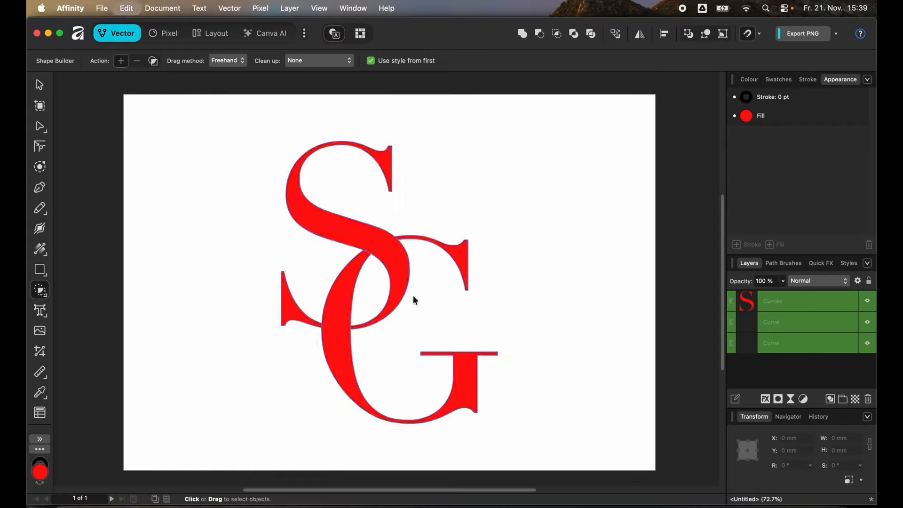
Combine the two separate pieces of the G into one shape with the Add operation.
left_click(41, 87)
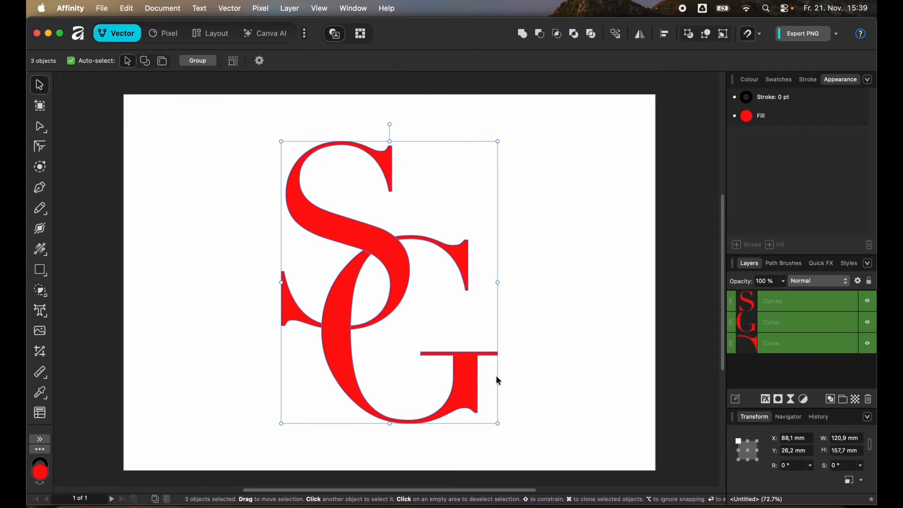
left_click(505, 392)
left_click_drag(515, 410, 455, 246)
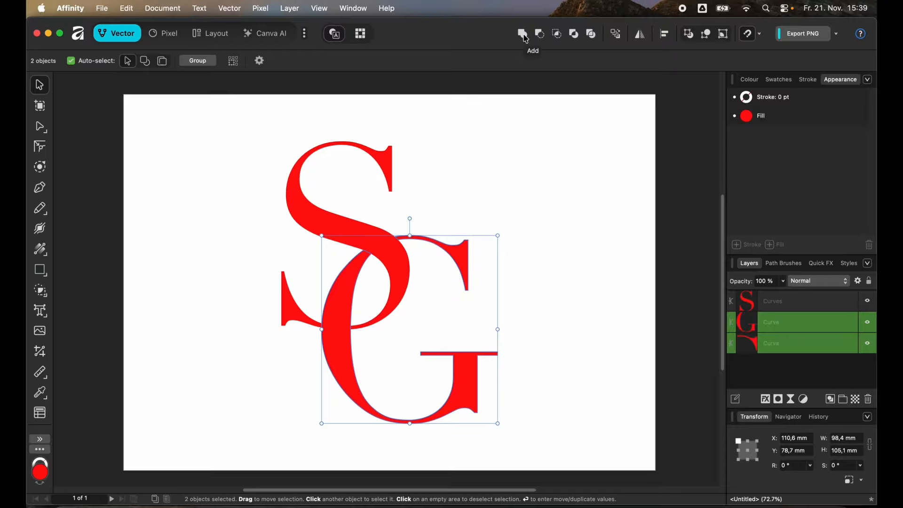
left_click(524, 36)
left_click(545, 256)
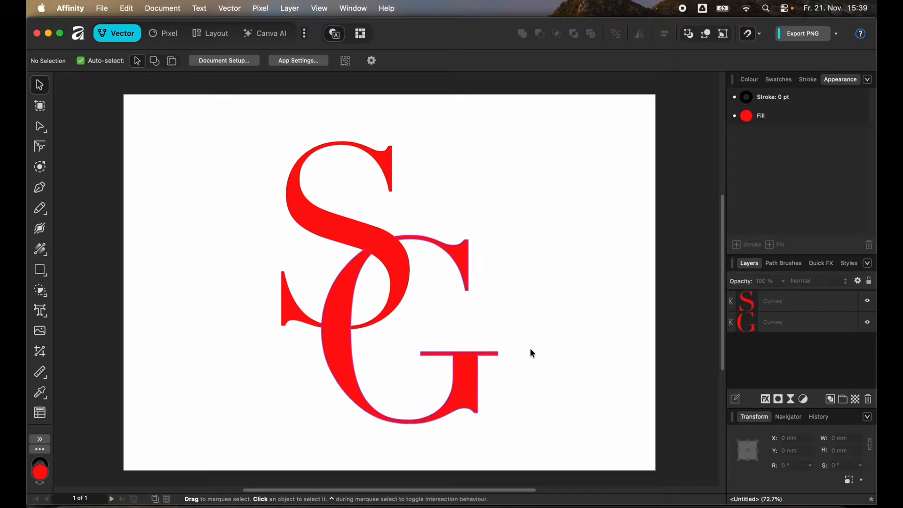
Undo the Add and Shape Builder edits back to the original black S and red G.
left_click(477, 368)
left_click(233, 373)
key("super+z")
key("super+z")
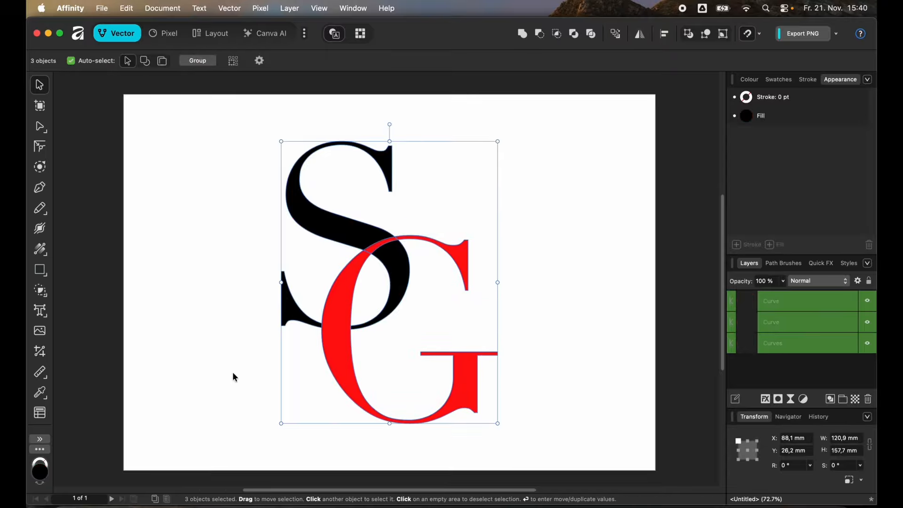
key("super+z")
left_click(512, 301)
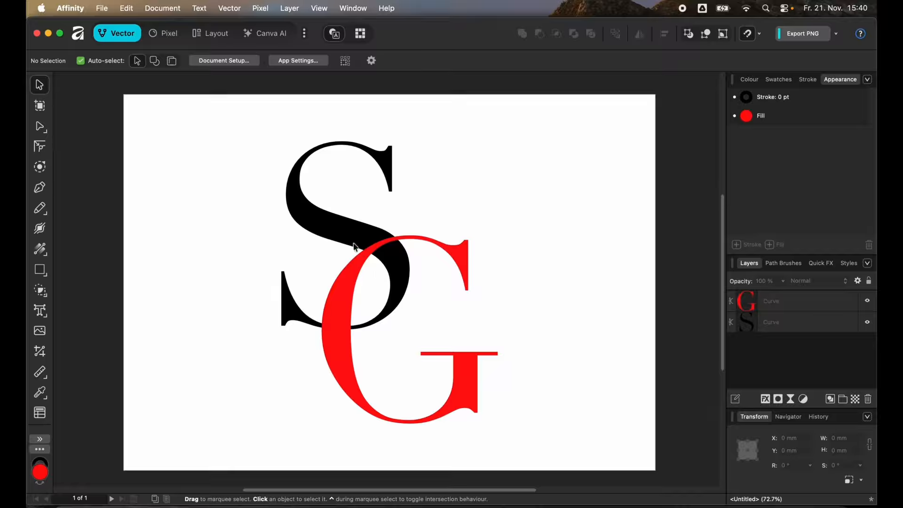
Duplicate both letters and give the copies a 1.7 mm outward contour with sharp corners.
left_click_drag(510, 456, 196, 118)
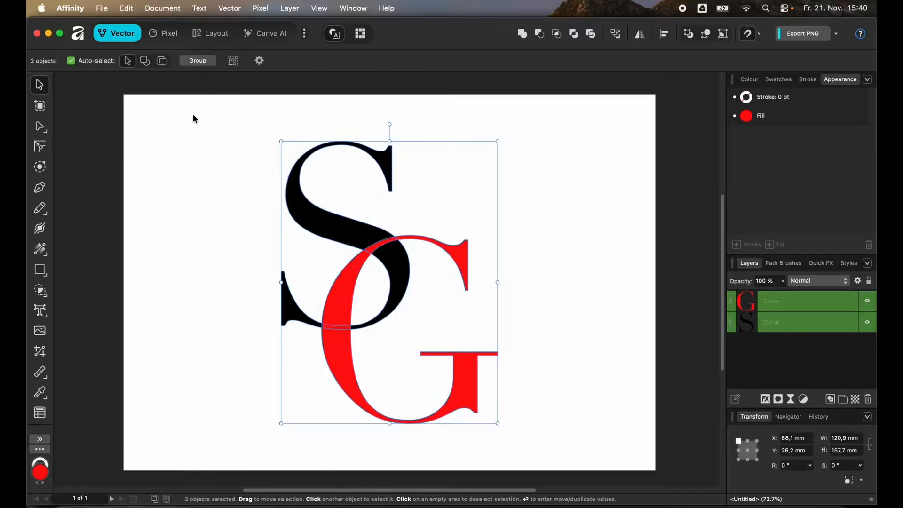
key("super+j")
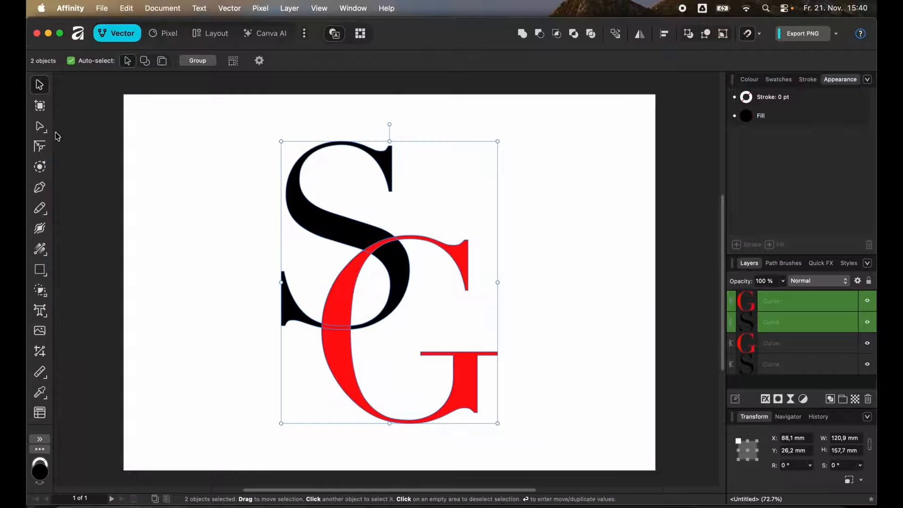
left_click(42, 167)
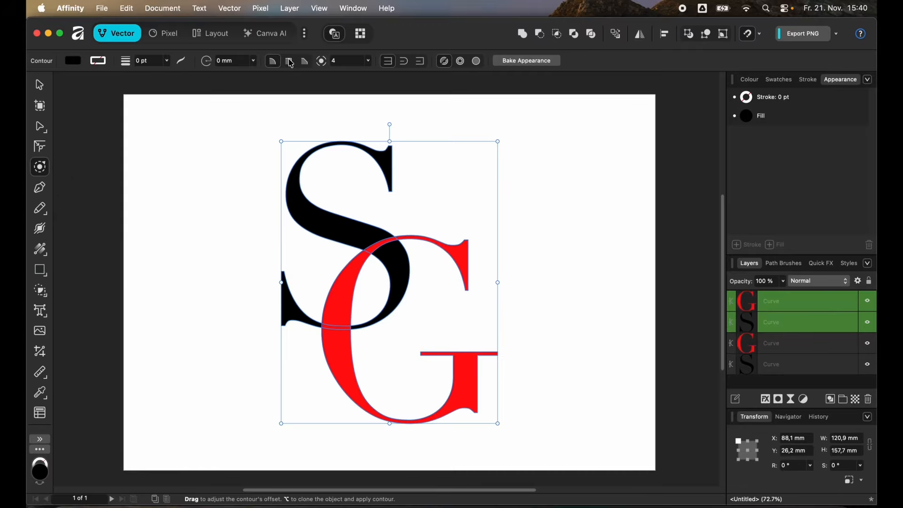
left_click(291, 64)
left_click(253, 60)
left_click_drag(248, 77, 273, 75)
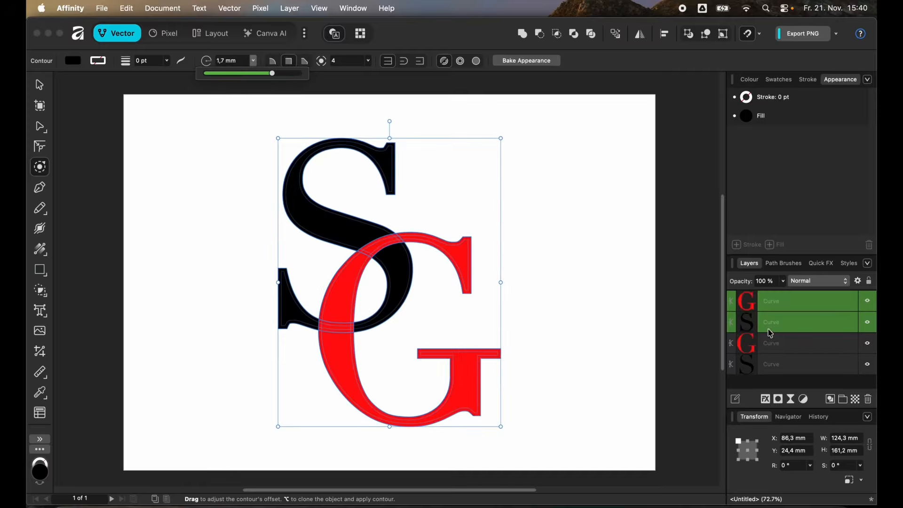
Lower the opacity of all four letter shapes to 50 %.
left_click(579, 423)
left_click_drag(558, 439, 299, 179)
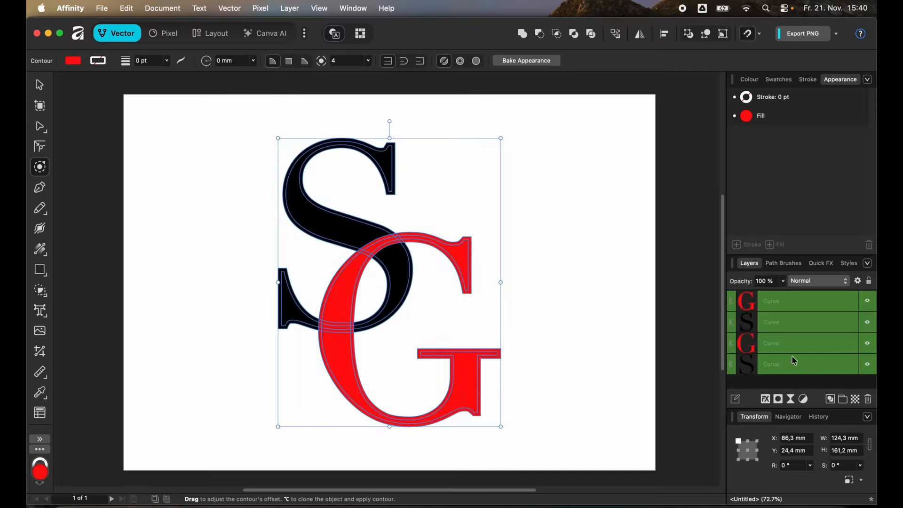
left_click(782, 281)
left_click_drag(821, 297, 784, 297)
left_click(578, 292)
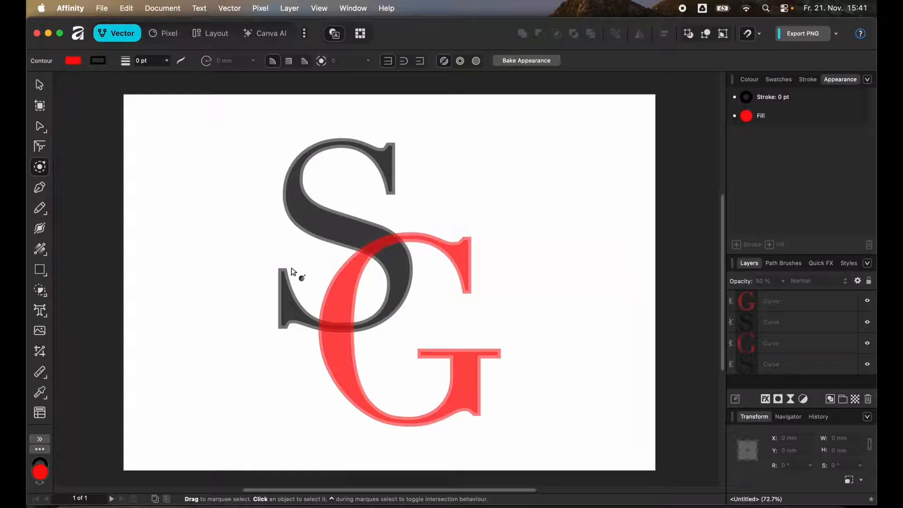
Select all four letter shapes and delete the contour strips around the lower crossing with the Shape Builder in subtract mode.
key("v")
left_click_drag(526, 454, 208, 135)
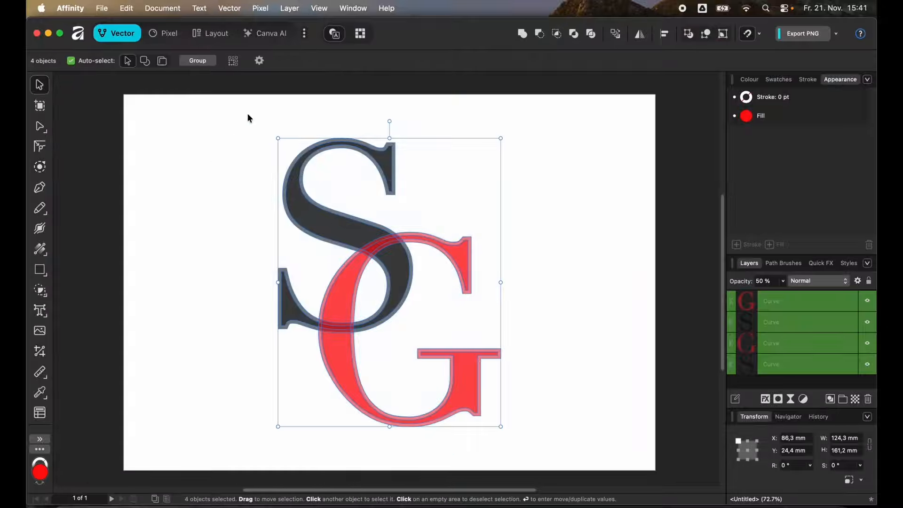
left_click(41, 294)
left_click(136, 61)
scroll(141, 66, "up", 2)
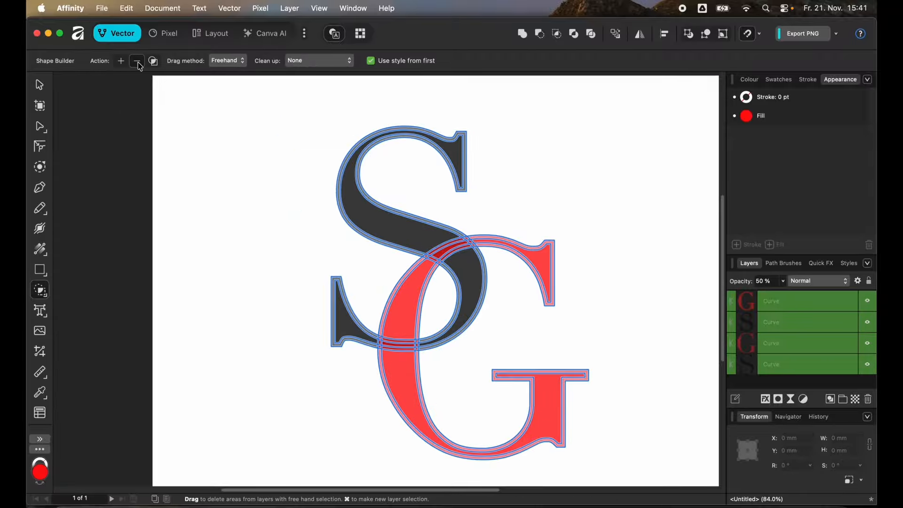
scroll(362, 349, "up", 10)
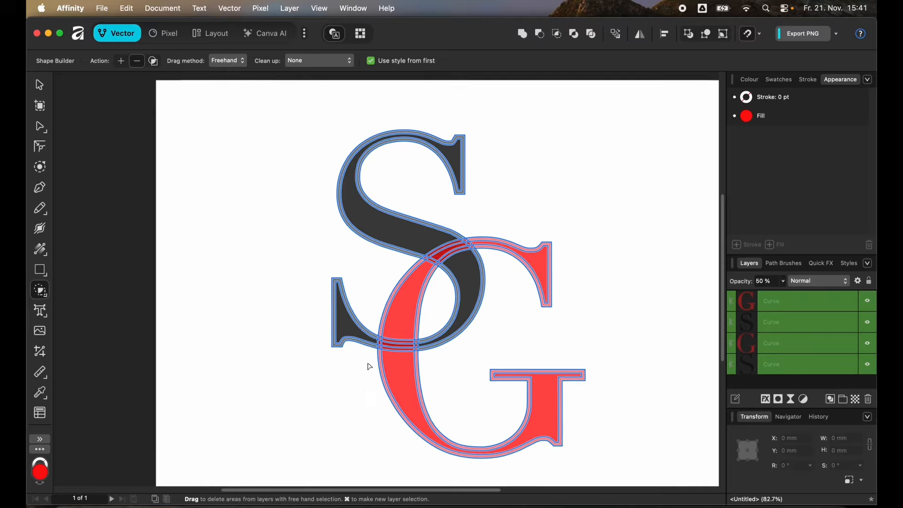
mouse_move(357, 350)
left_mouse_down()
mouse_move(371, 388)
mouse_move(435, 408)
left_mouse_up()
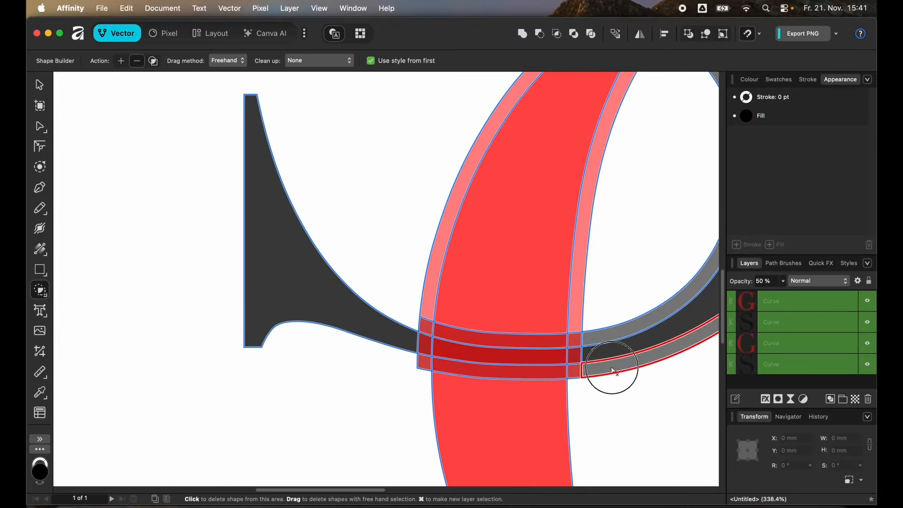
mouse_move(622, 337)
left_mouse_down()
mouse_move(614, 306)
mouse_move(570, 262)
mouse_move(584, 272)
left_mouse_up()
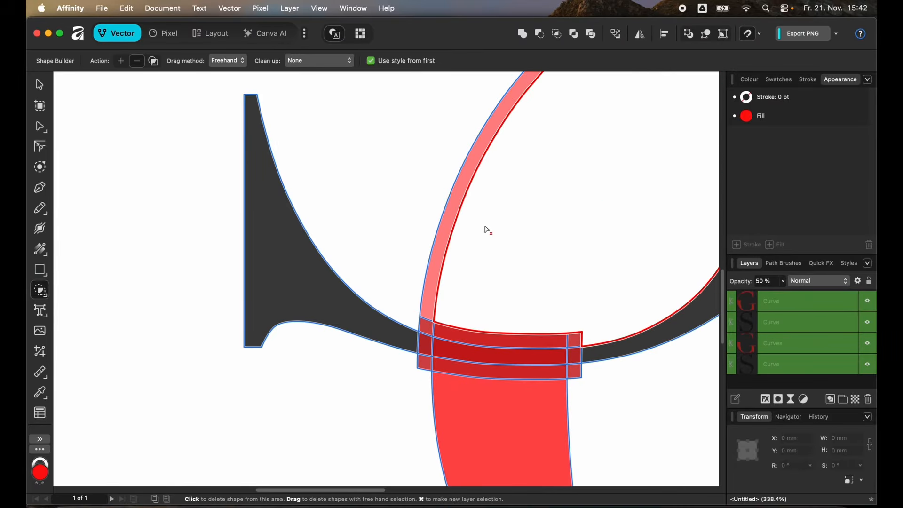
key("super+z")
left_click(436, 243)
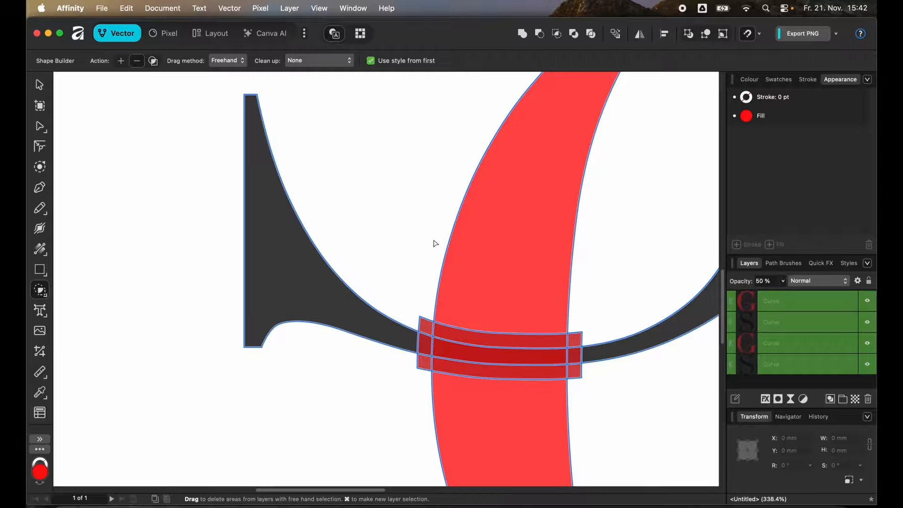
Delete the remaining contour strips along the S and G, keeping only the contour pieces at the upper and lower crossings.
scroll(327, 336, "down", 5)
scroll(562, 117, "up", 3)
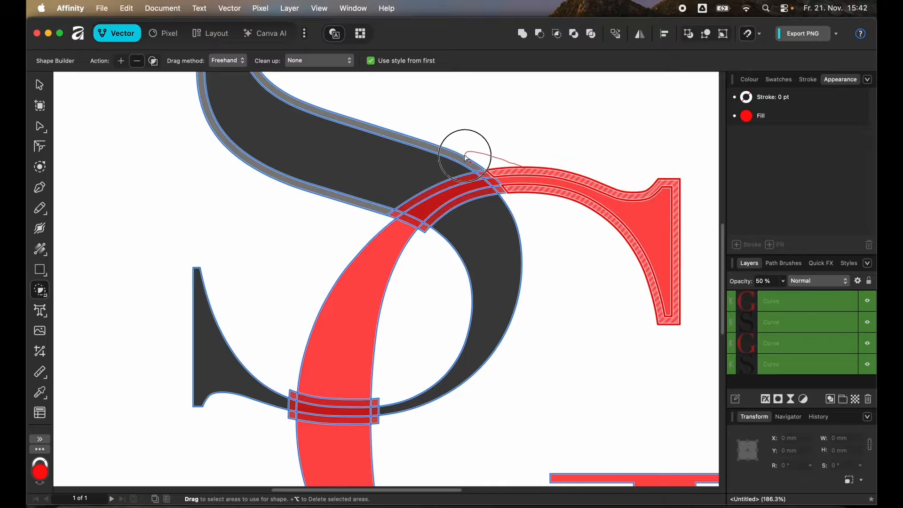
scroll(466, 162, "down", 5)
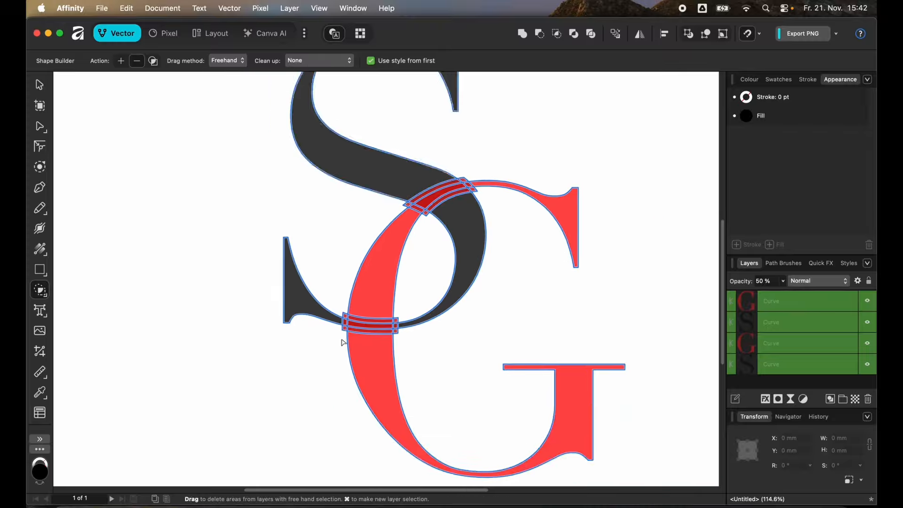
Cut the weaving gaps by deleting the strips above and below the S at the lower crossing and beside the G at the upper crossing.
scroll(423, 221, "up", 3)
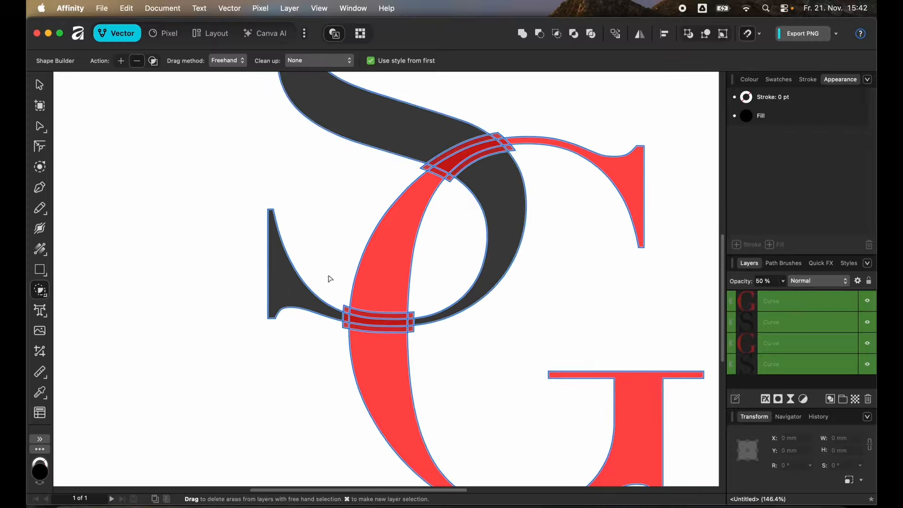
scroll(393, 329, "up", 5)
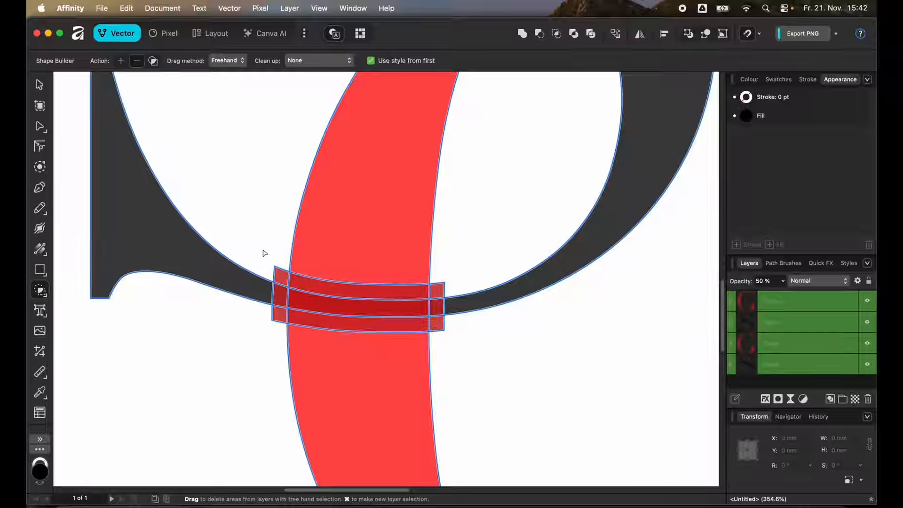
left_click_drag(269, 261, 433, 292)
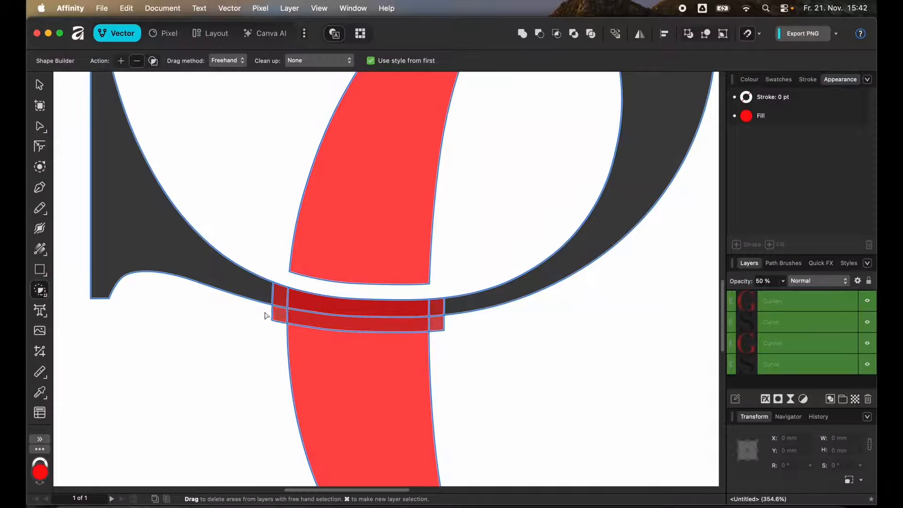
left_click_drag(264, 312, 416, 322)
left_click(443, 327)
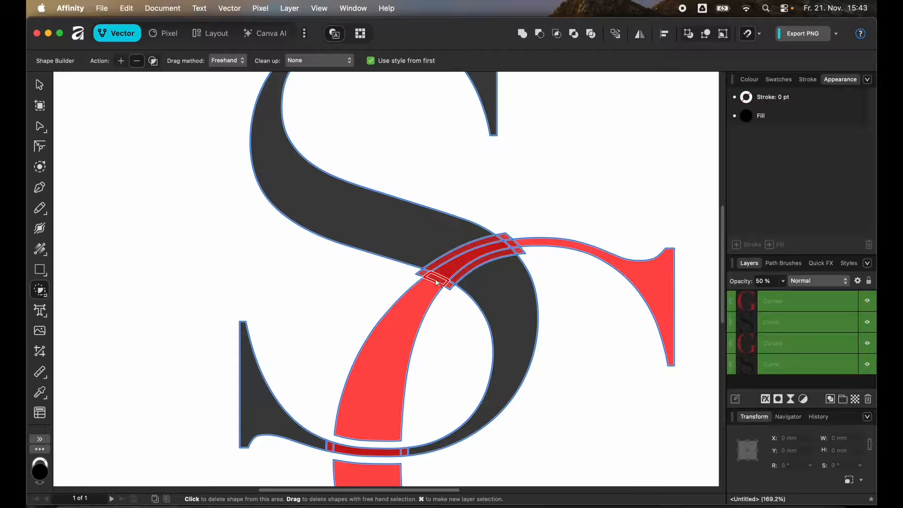
scroll(446, 282, "up", 5)
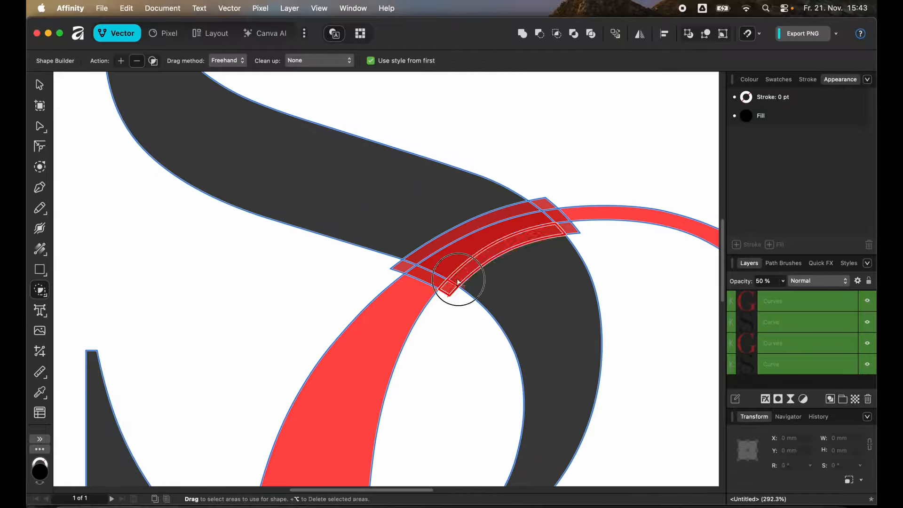
key("super+0")
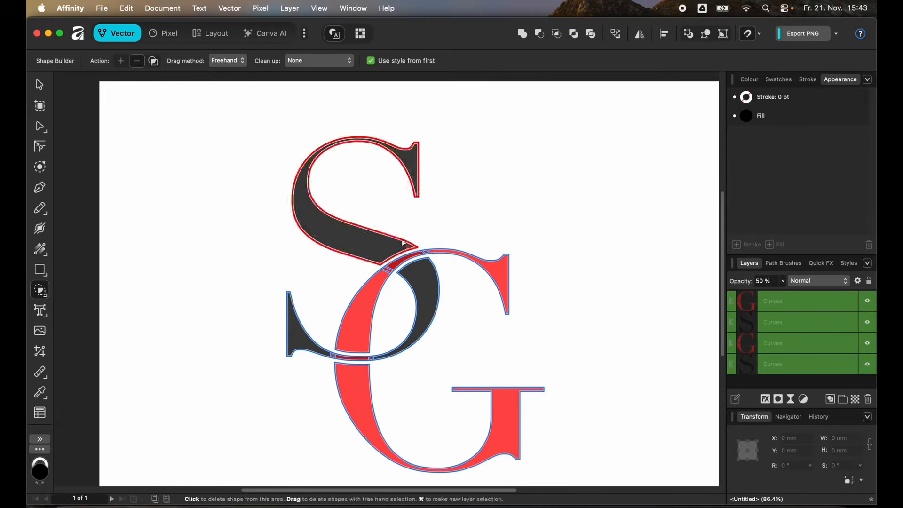
Merge the overlapping pieces of the G and of the S across their crossings with the Shape Builder in add mode.
left_click(121, 63)
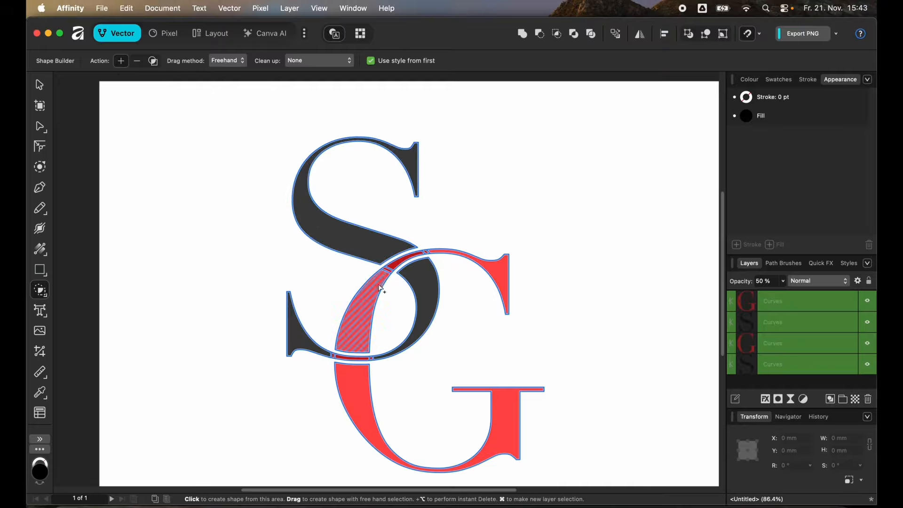
left_click(436, 255)
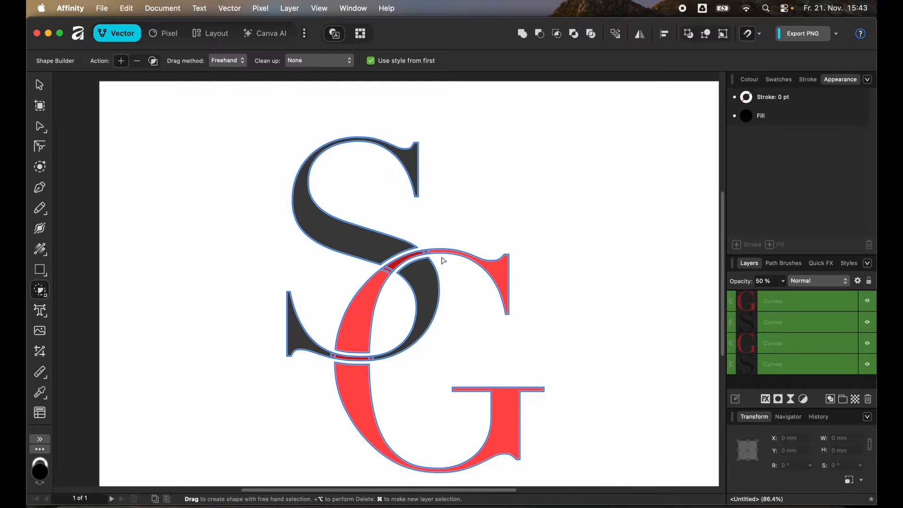
scroll(439, 258, "up", 5)
scroll(225, 290, "up", 4)
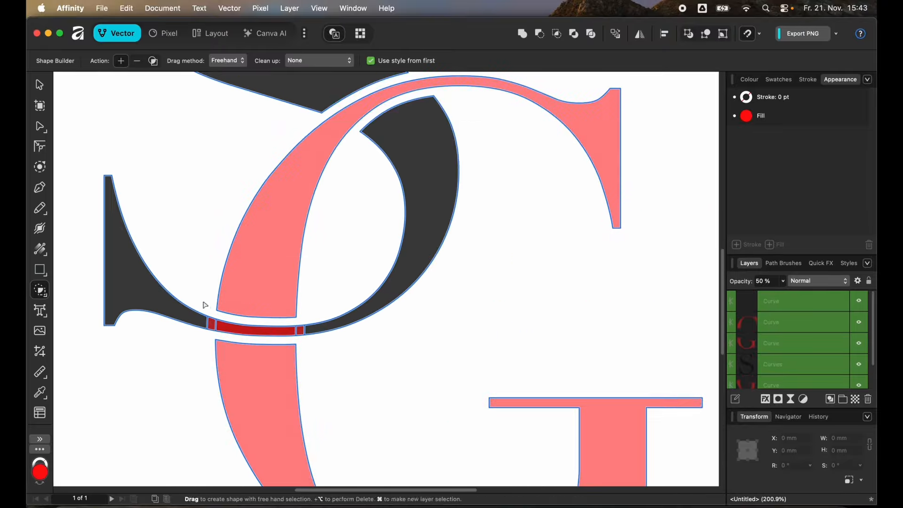
mouse_move(188, 316)
left_mouse_down()
mouse_move(331, 333)
mouse_move(302, 328)
left_mouse_up()
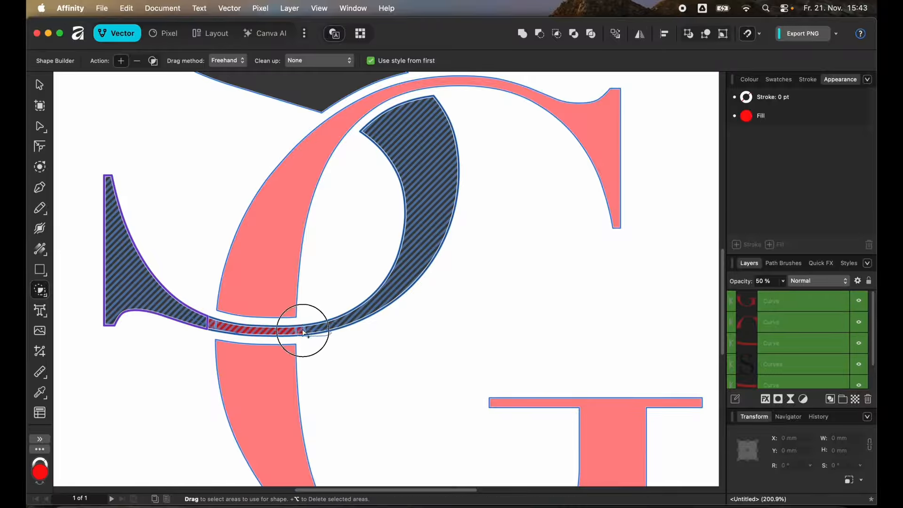
scroll(326, 332, "down", 5)
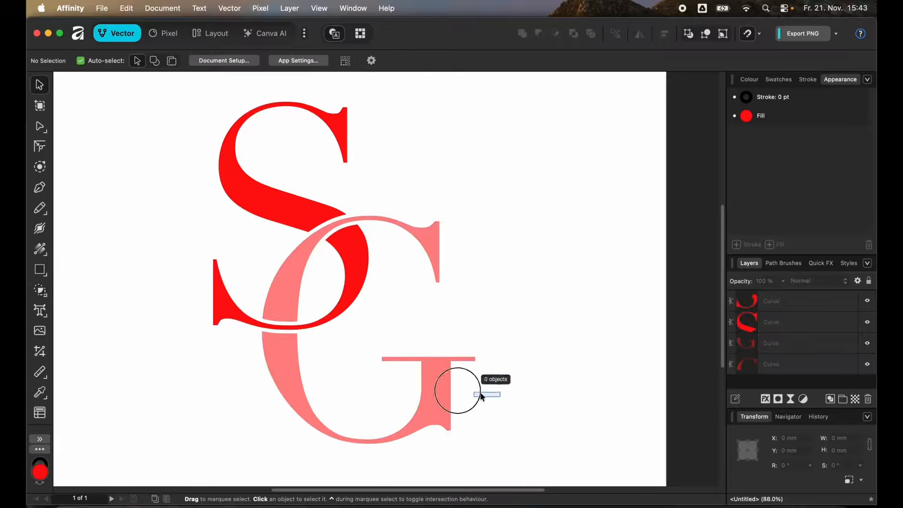
Combine the upper and lower pieces of the G into one shape with the Add operation.
left_click(449, 385)
left_click(424, 251, "shift")
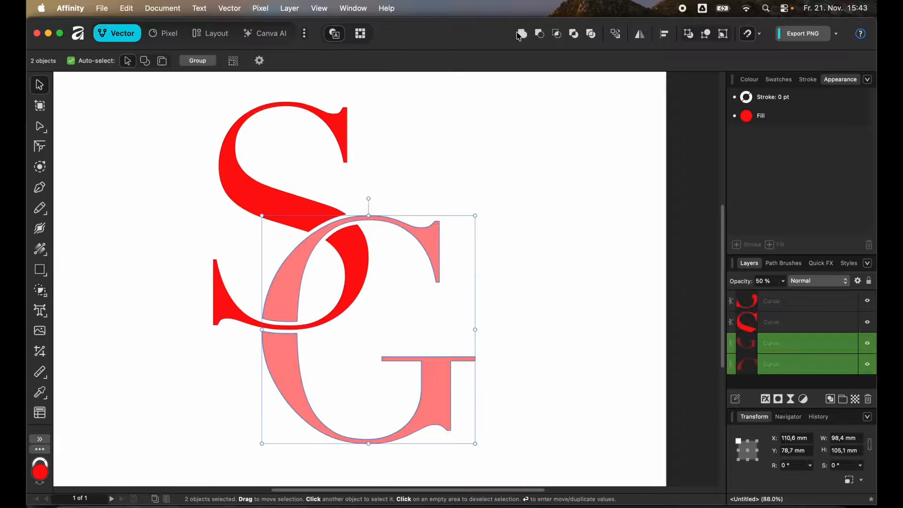
left_click(523, 36)
left_click(298, 165)
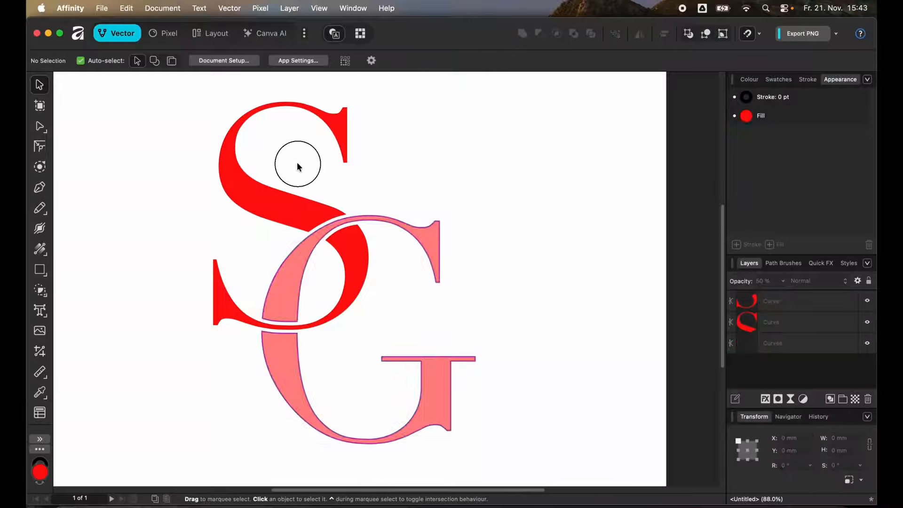
Combine the two separate pieces of the S into one shape with the Add operation.
left_click_drag(260, 163, 149, 301)
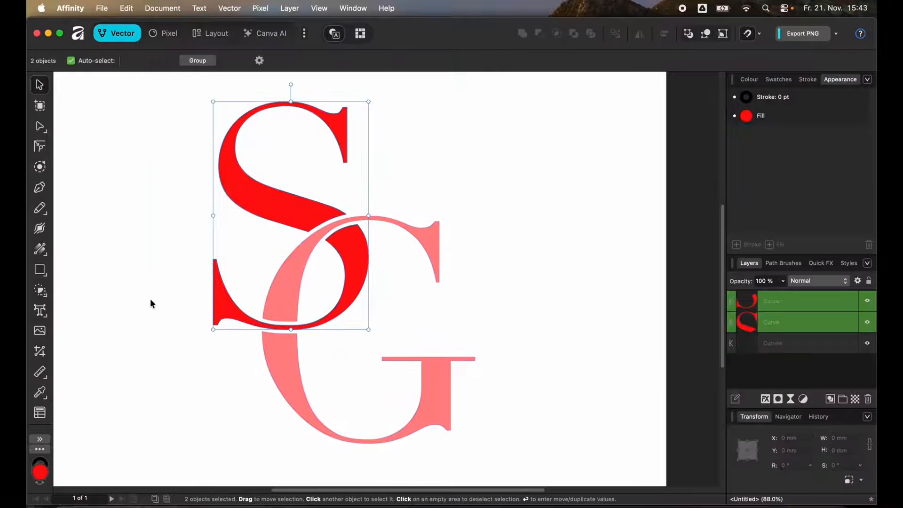
left_click(522, 34)
left_click(456, 241)
Change the fill of the combined S to bright green (#0FFF39).
left_click(294, 216)
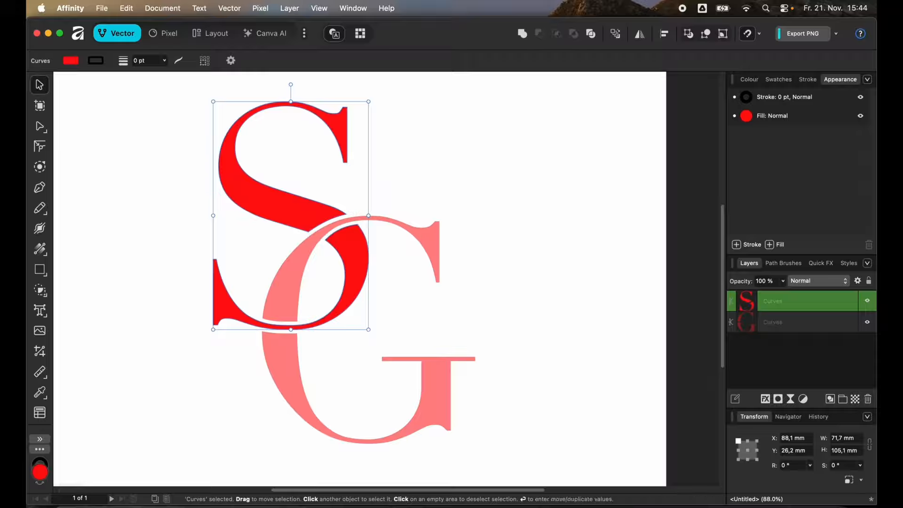
double_click(41, 474)
left_click(145, 232)
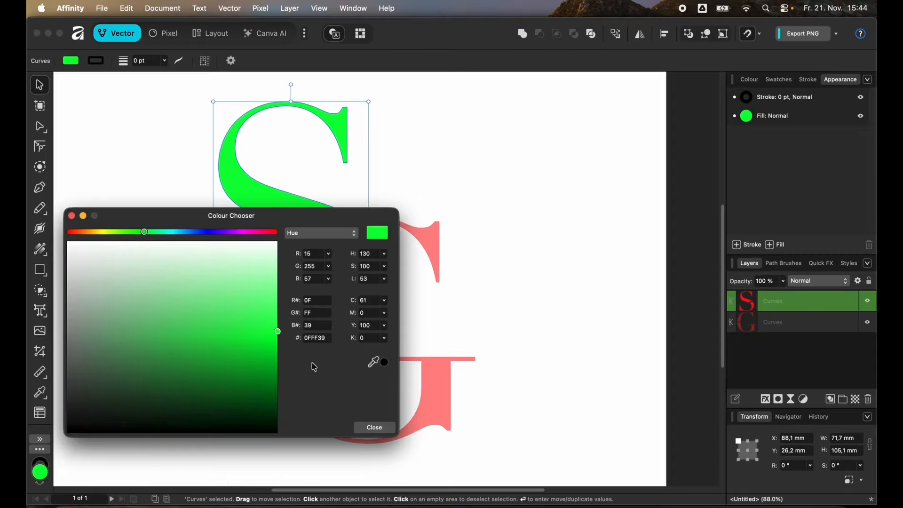
left_click(374, 427)
left_click(522, 337)
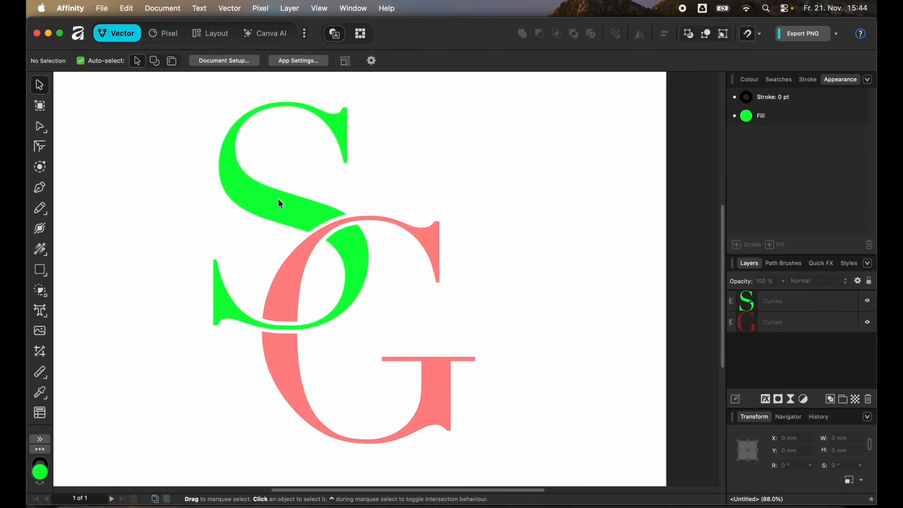